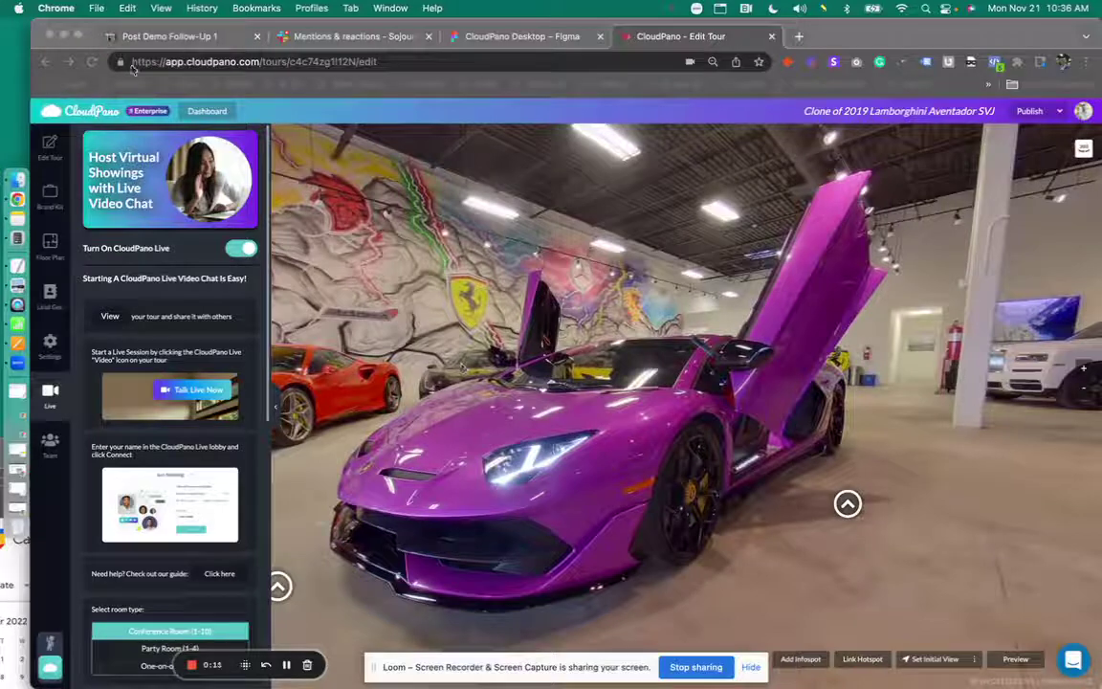
- Look around the showroom panorama, then return to the Live settings with the purple Lamborghini centred
{"action": "left_click", "coordinate": [165, 61]}
{"action": "left_click_drag", "start_coordinate": [164, 61], "coordinate": [260, 61]}
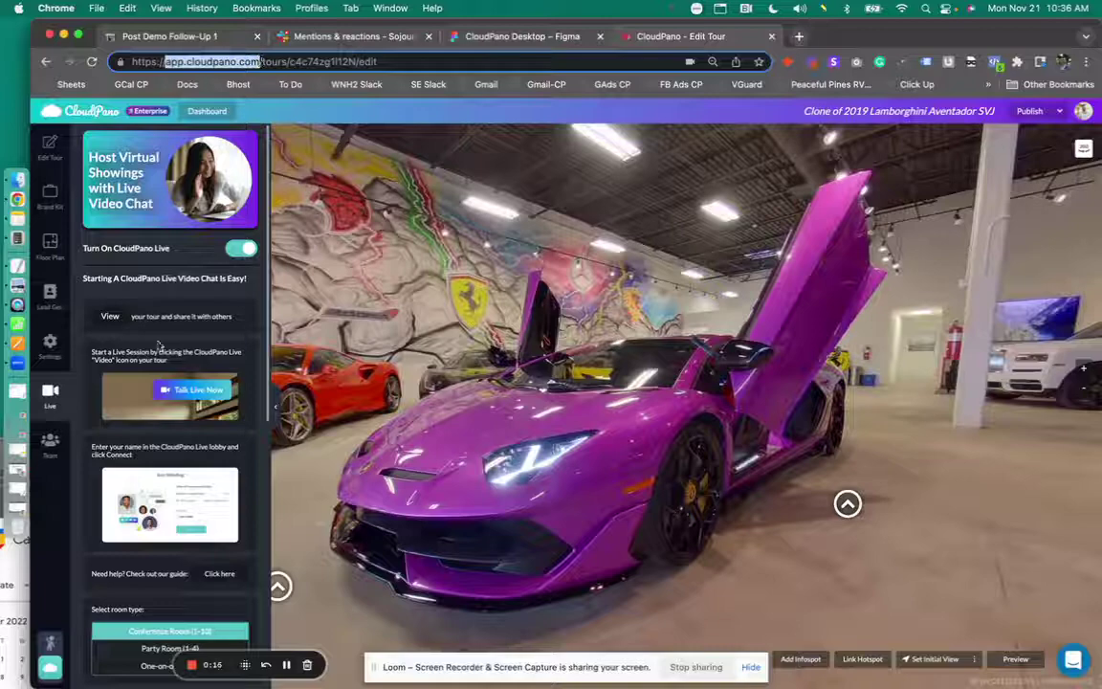
{"action": "left_click_drag", "start_coordinate": [710, 452], "coordinate": [622, 406]}
{"action": "left_click", "coordinate": [50, 144]}
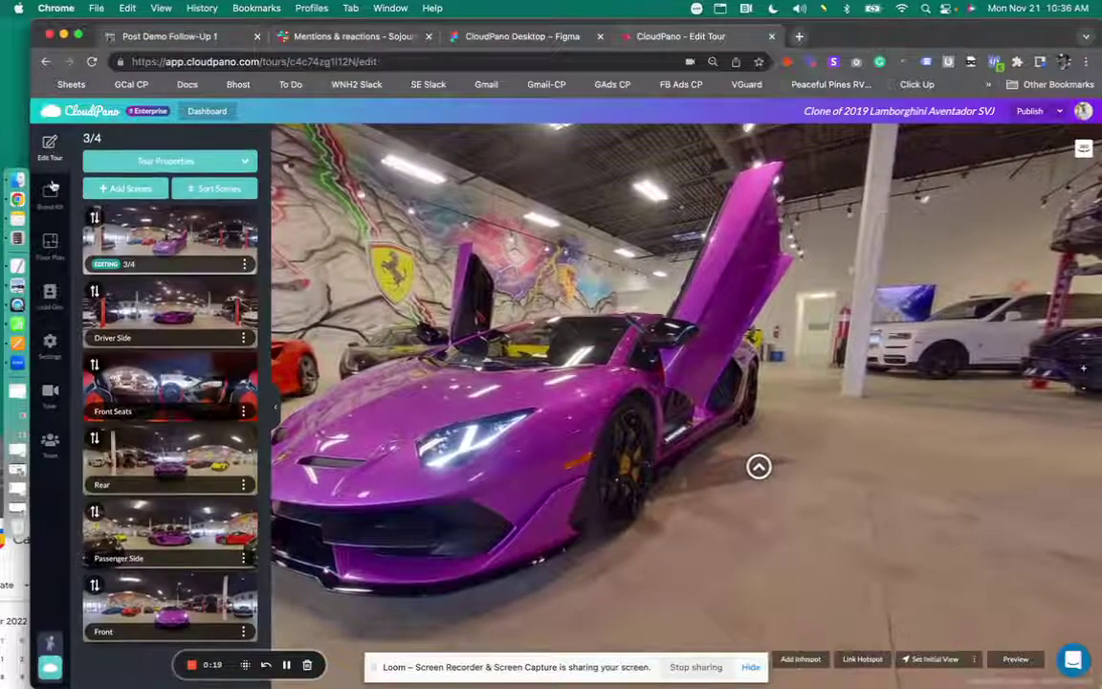
{"action": "left_click", "coordinate": [53, 397]}
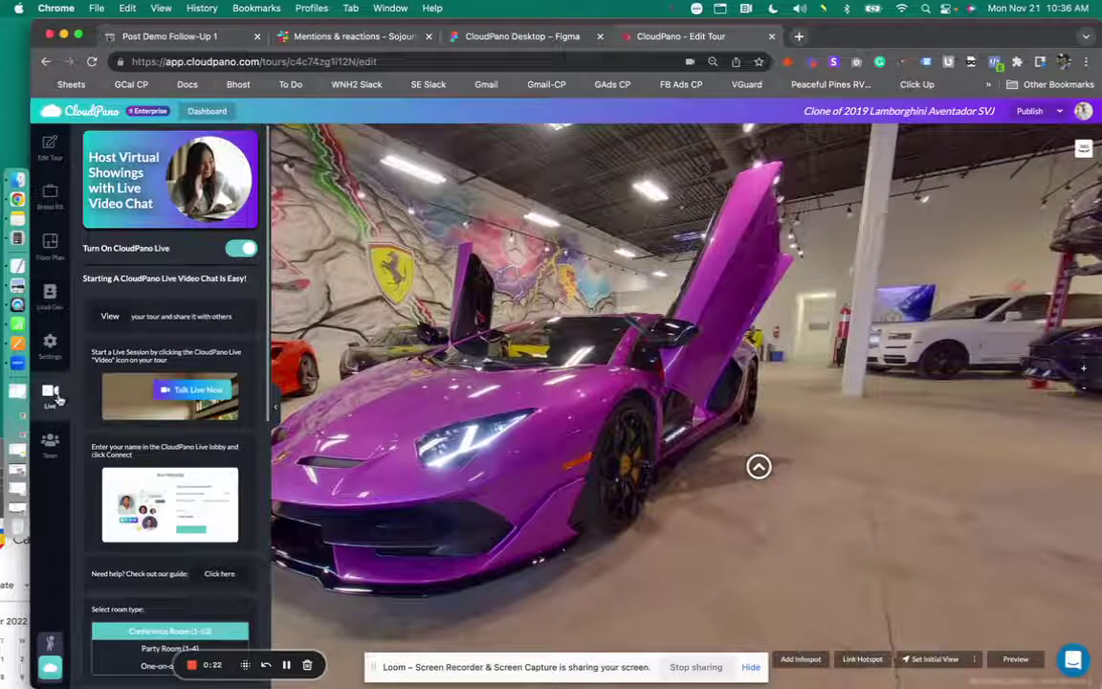
{"action": "left_click_drag", "start_coordinate": [392, 431], "coordinate": [540, 433]}
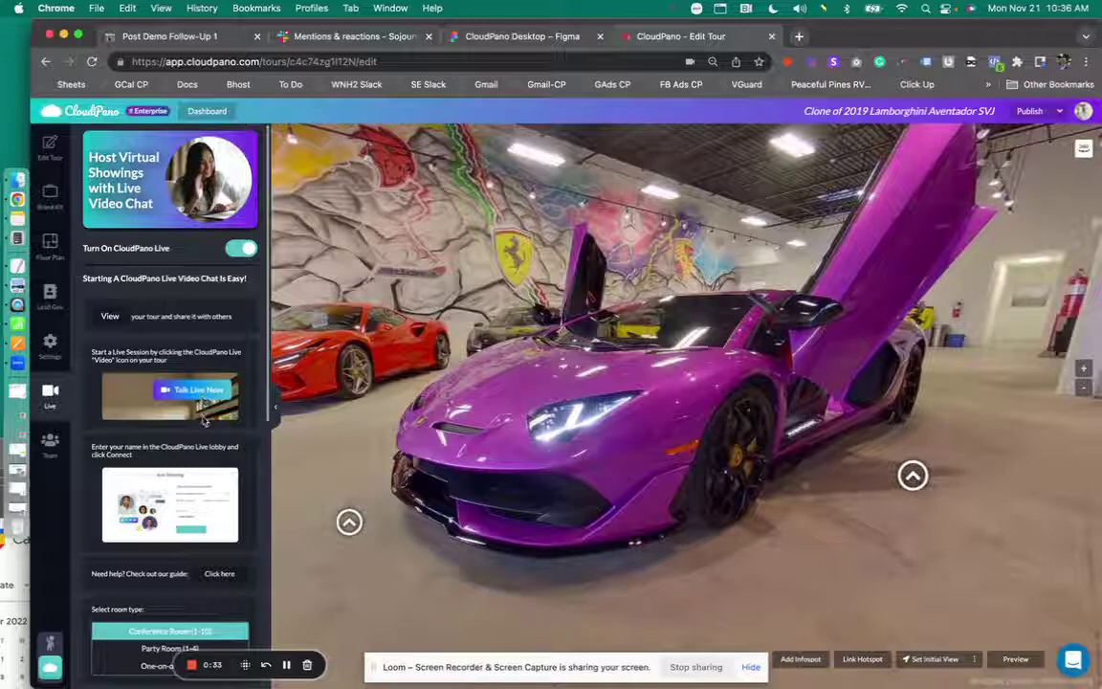
- Set the CP Live button view to Live Video Preview
{"action": "scroll", "coordinate": [200, 248], "scroll_direction": "down", "scroll_amount": 1}
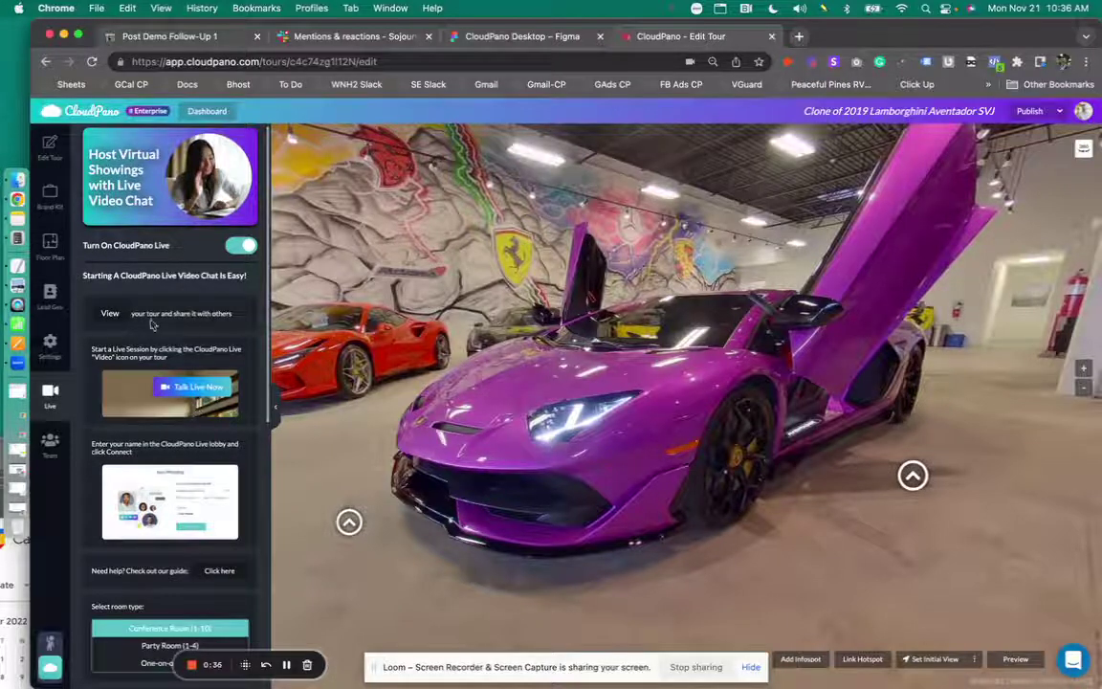
{"action": "scroll", "coordinate": [180, 316], "scroll_direction": "down", "scroll_amount": 3}
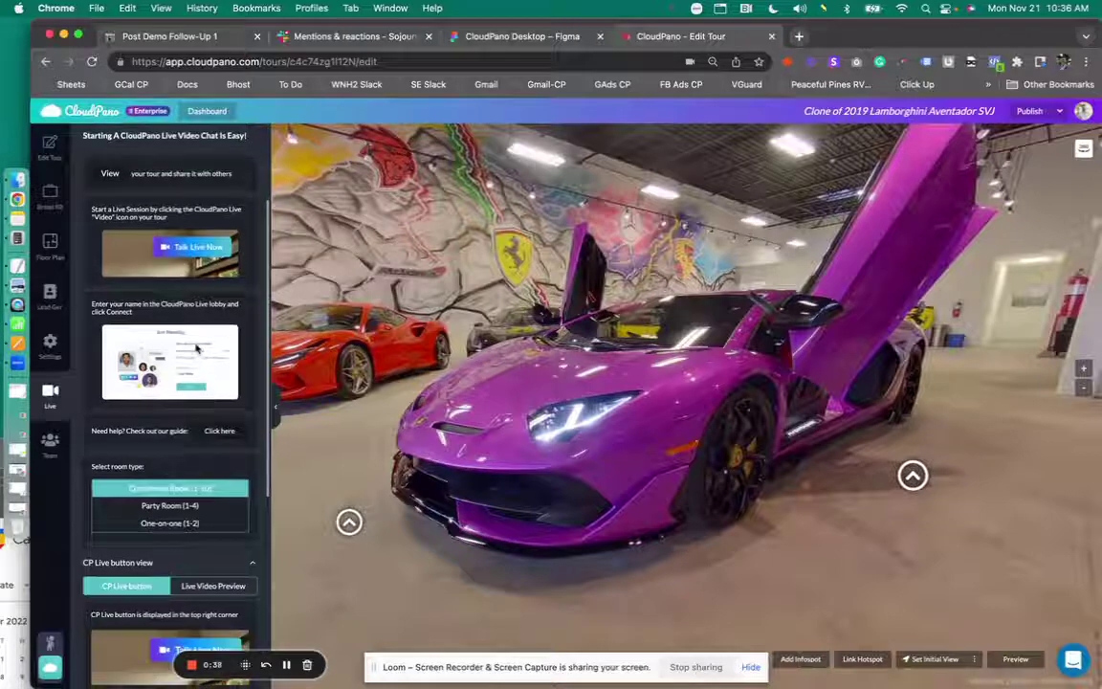
{"action": "scroll", "coordinate": [192, 339], "scroll_direction": "down", "scroll_amount": 5}
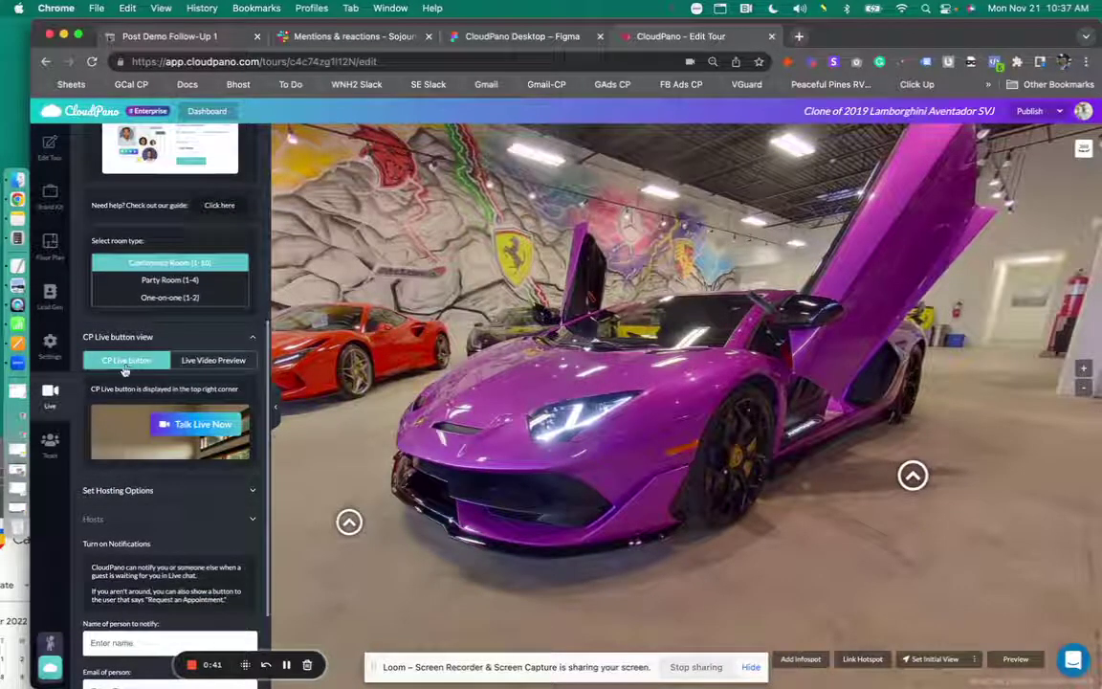
{"action": "left_click", "coordinate": [199, 361]}
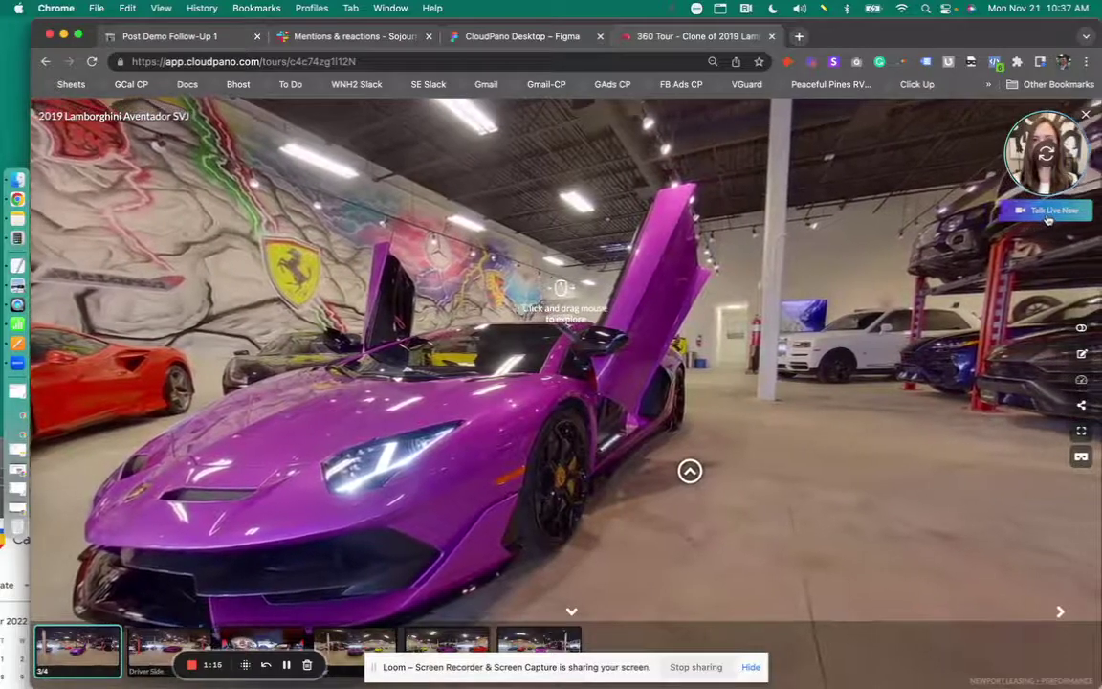
- Try Talk Live Now from the visitor view, dismiss the Join Meeting dialog, and centre the Lamborghini
{"action": "left_click", "coordinate": [1048, 213]}
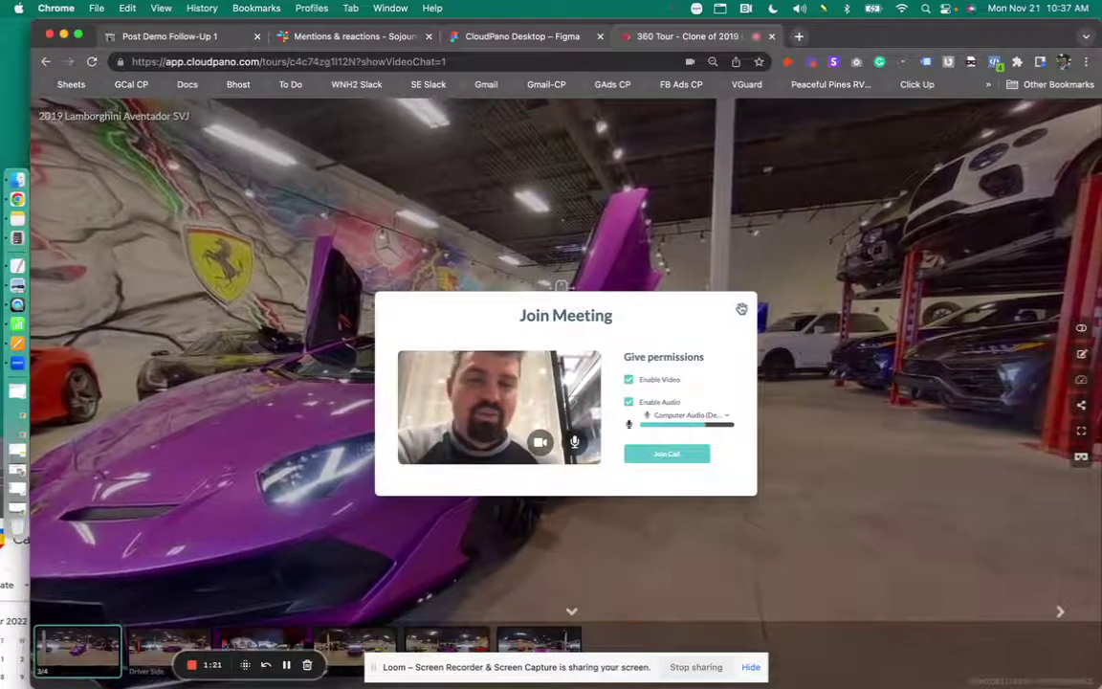
{"action": "left_click", "coordinate": [742, 309]}
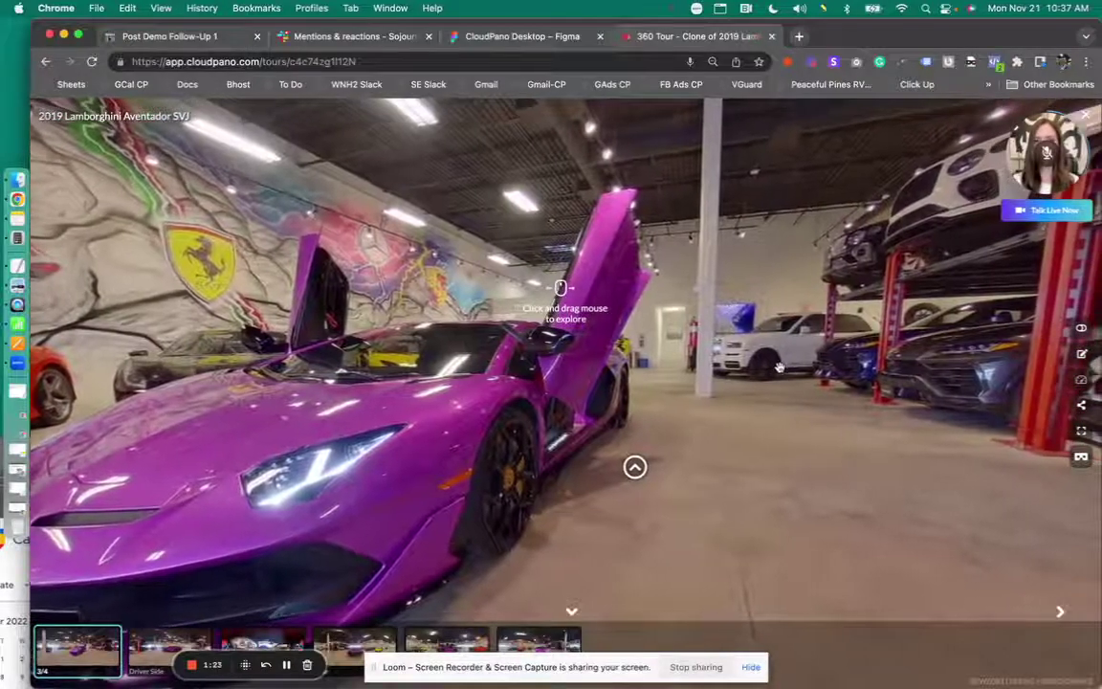
{"action": "left_click_drag", "start_coordinate": [780, 366], "coordinate": [1089, 392]}
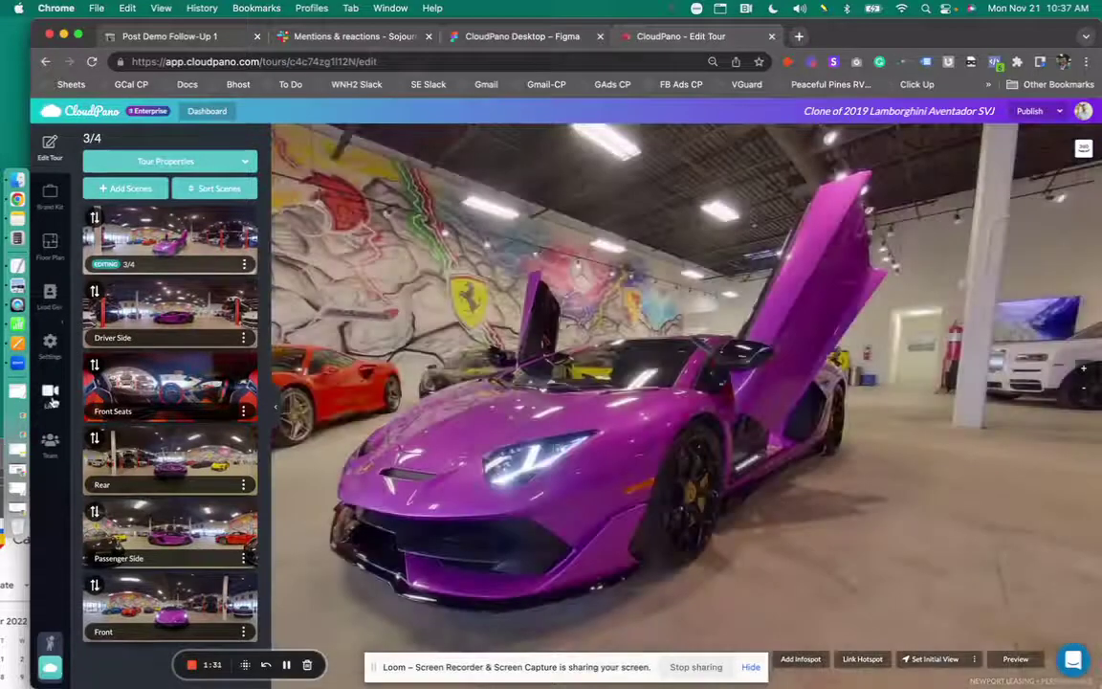
- In the Live Hosts section, start the notification name and turn on the Book an Appointment button
{"action": "left_click", "coordinate": [51, 394]}
{"action": "scroll", "coordinate": [191, 459], "scroll_direction": "down", "scroll_amount": 2}
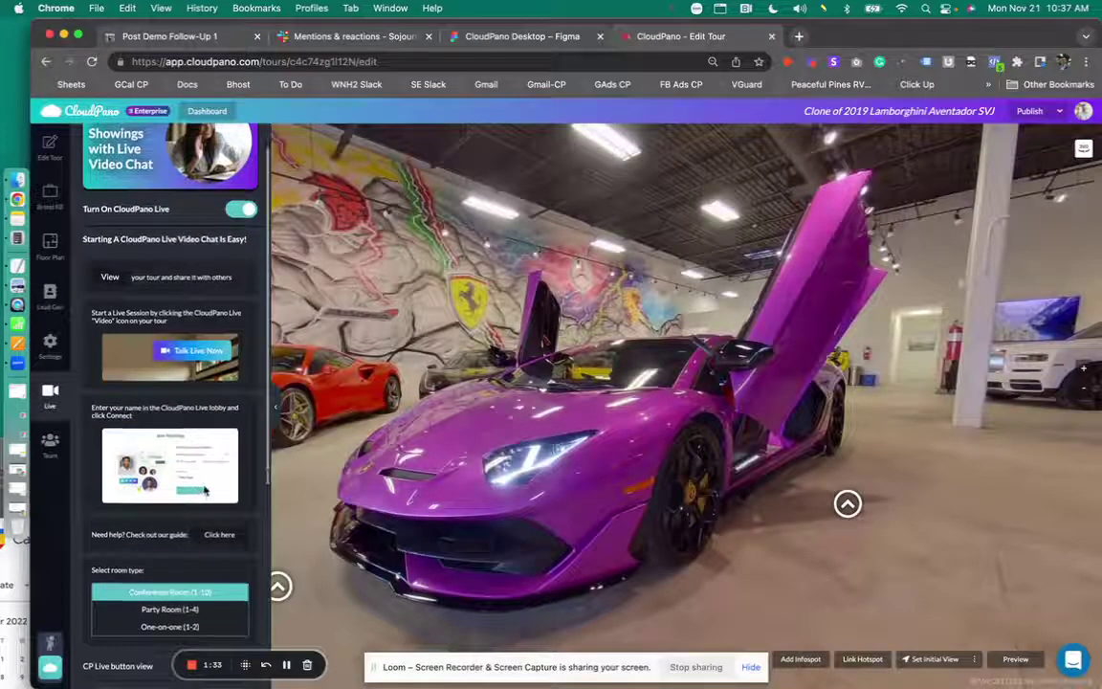
{"action": "scroll", "coordinate": [201, 478], "scroll_direction": "down", "scroll_amount": 5}
{"action": "scroll", "coordinate": [196, 433], "scroll_direction": "down", "scroll_amount": 2}
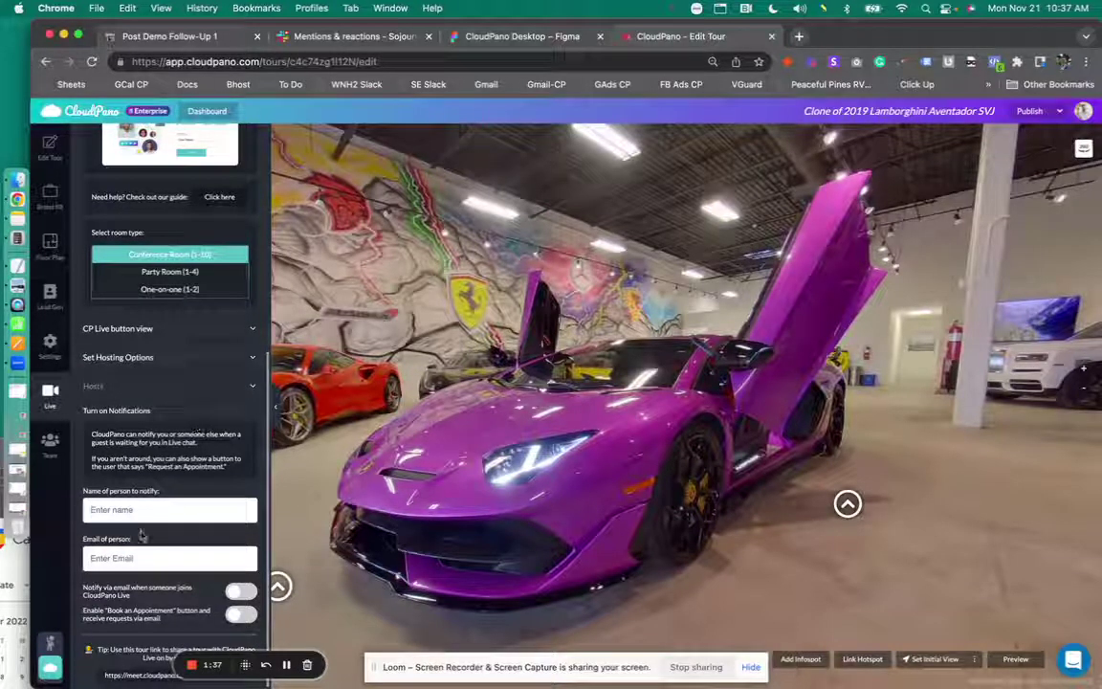
{"action": "left_click", "coordinate": [135, 510]}
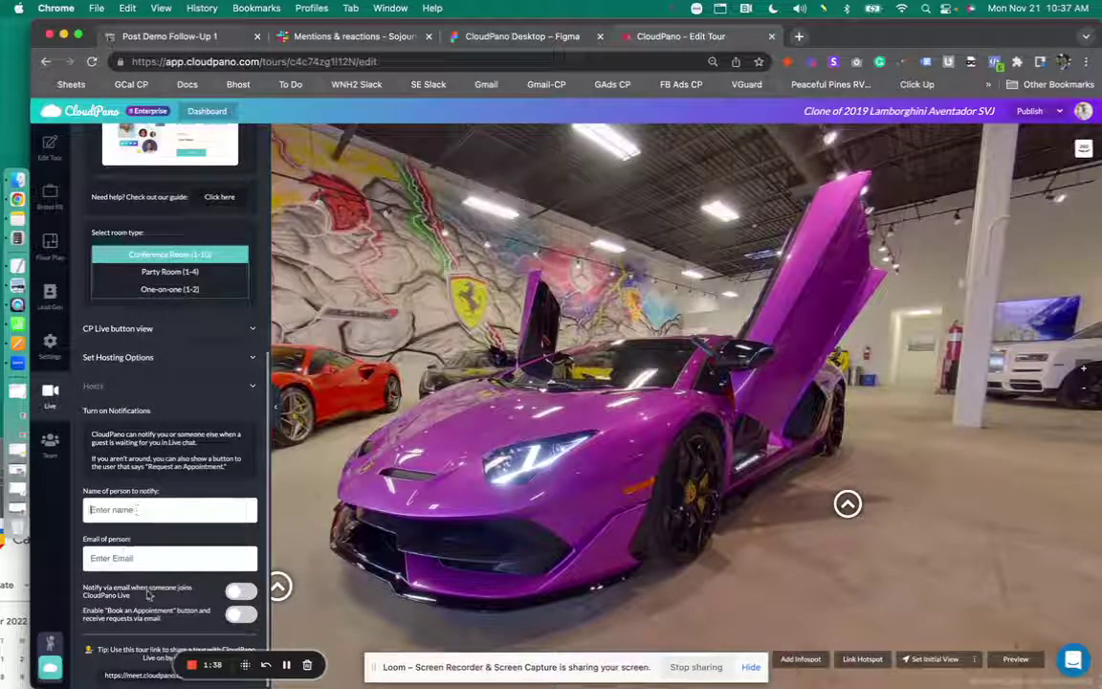
{"action": "left_click", "coordinate": [242, 617]}
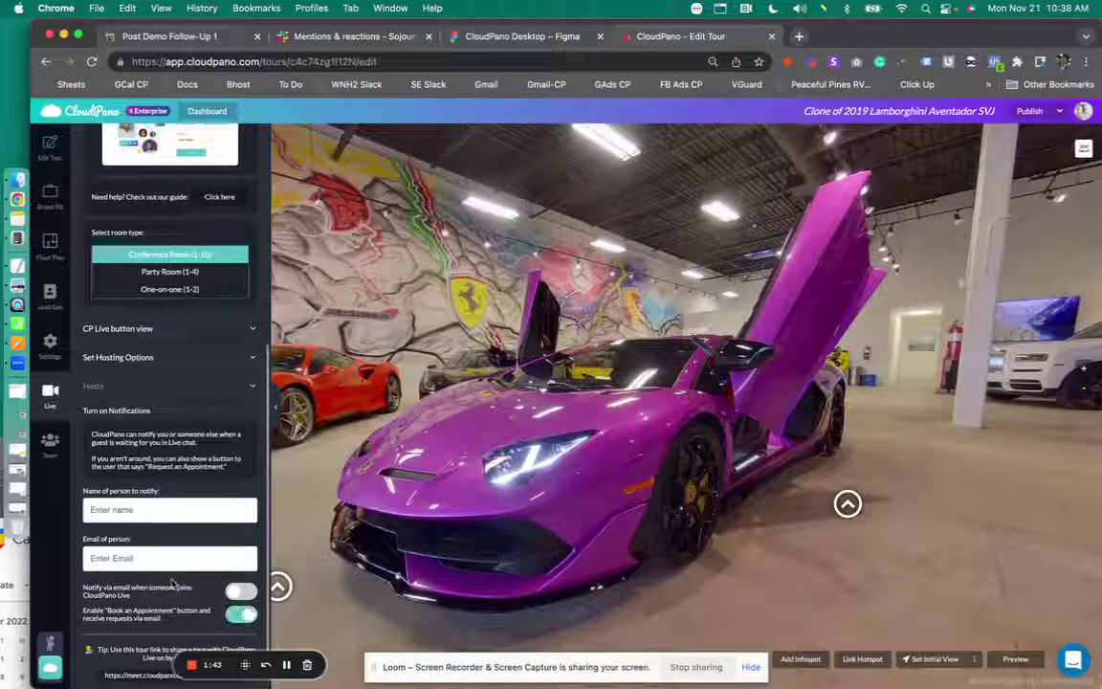
- Enter the host's notification e-mail address
{"action": "scroll", "coordinate": [172, 582], "scroll_direction": "down", "scroll_amount": 1}
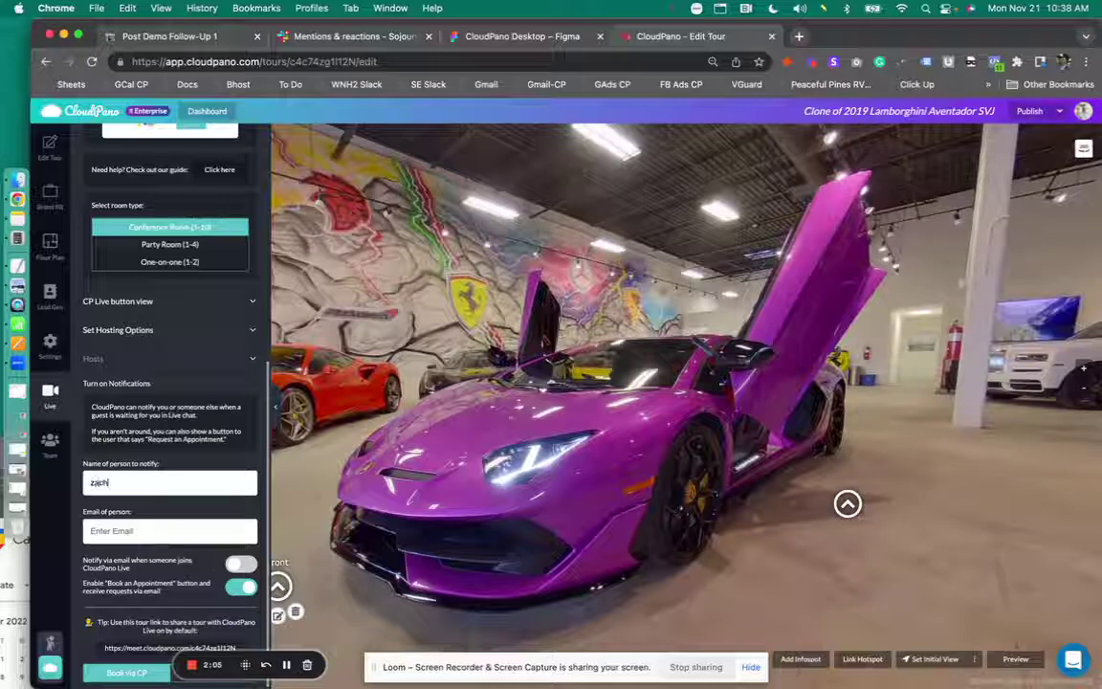
{"action": "left_click", "coordinate": [165, 532]}
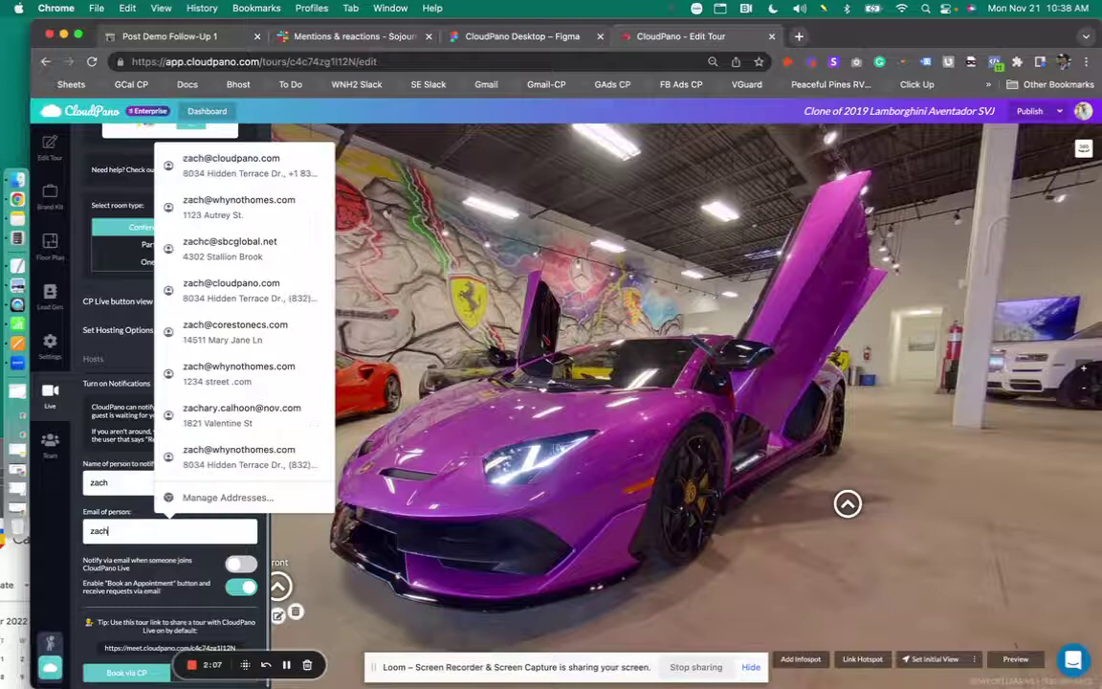
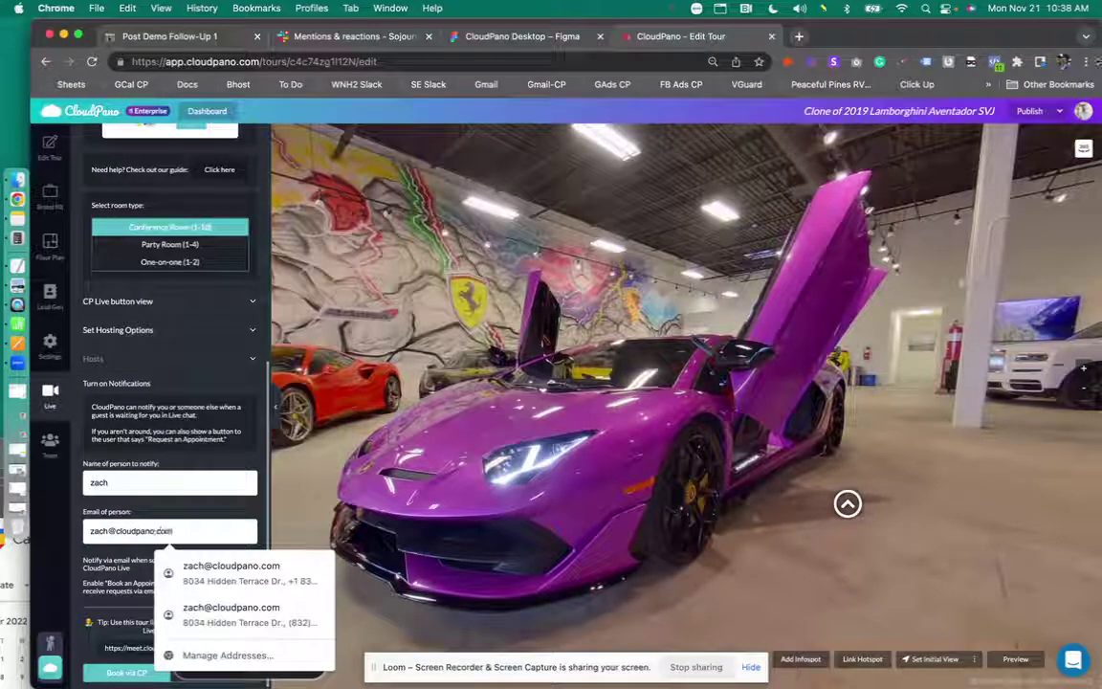
{"action": "key", "text": "Escape"}
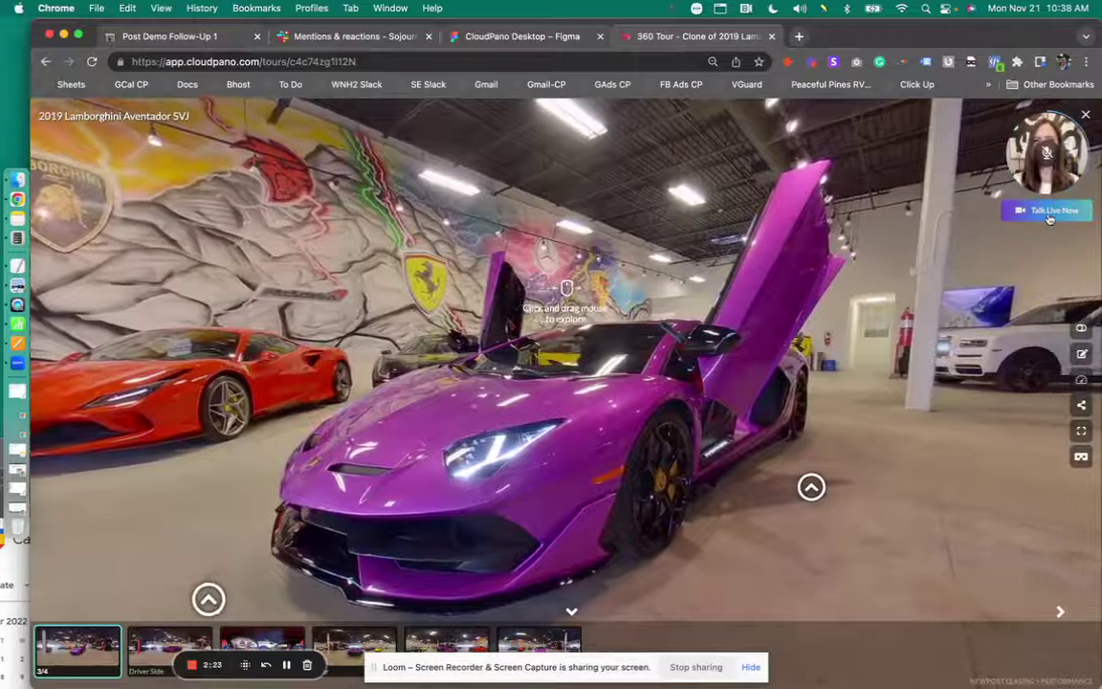
- Join the live video call from the tour and select the tour's web address
{"action": "left_click", "coordinate": [1048, 212]}
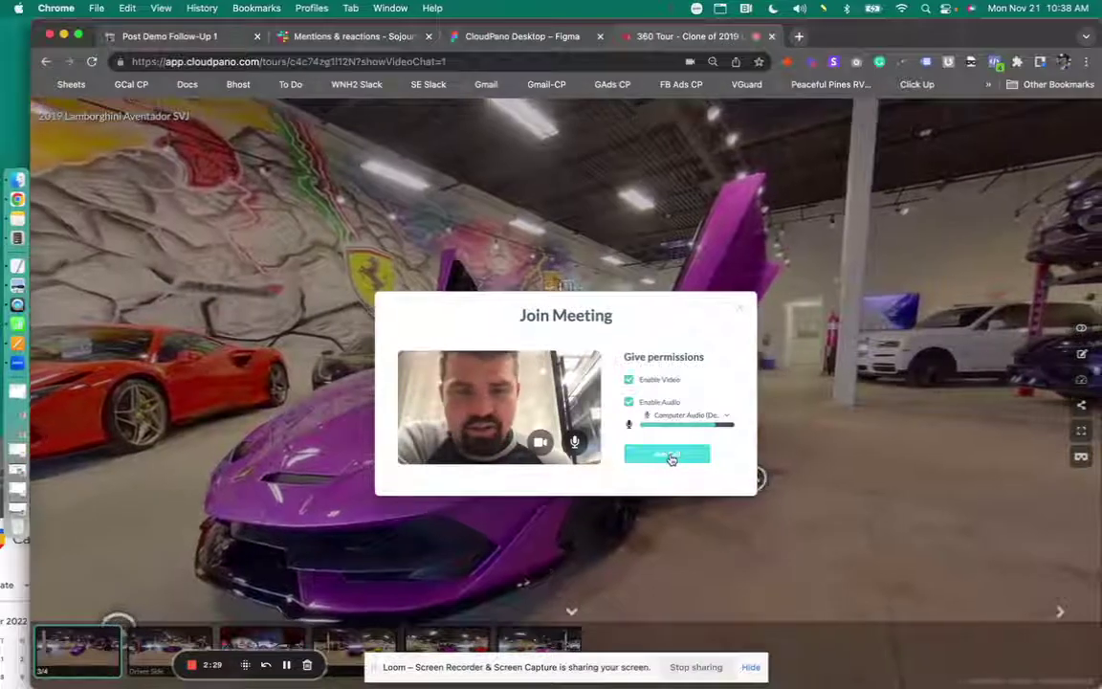
{"action": "left_click", "coordinate": [670, 457]}
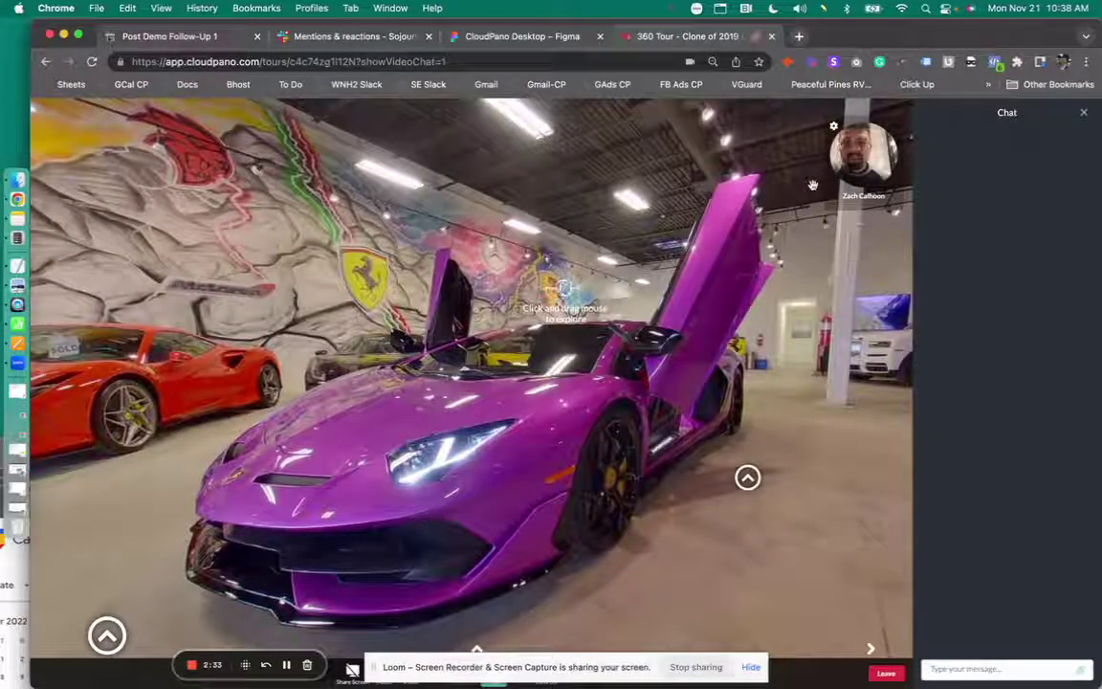
{"action": "left_click", "coordinate": [500, 58]}
{"action": "key", "text": "super+c"}
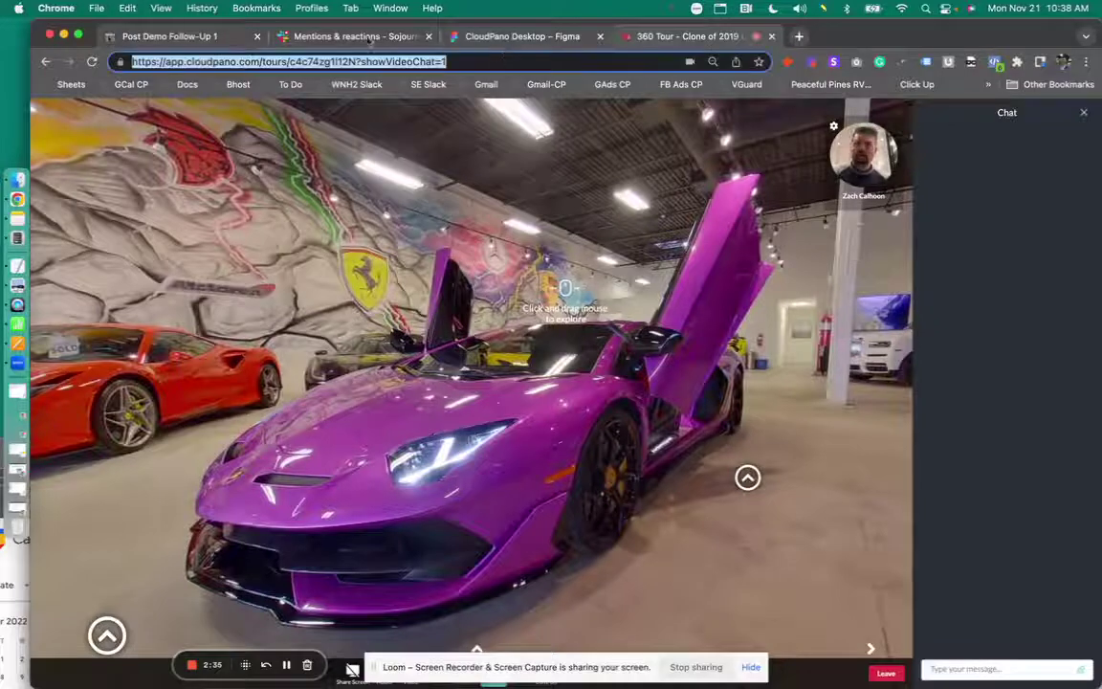
{"action": "left_click", "coordinate": [96, 7]}
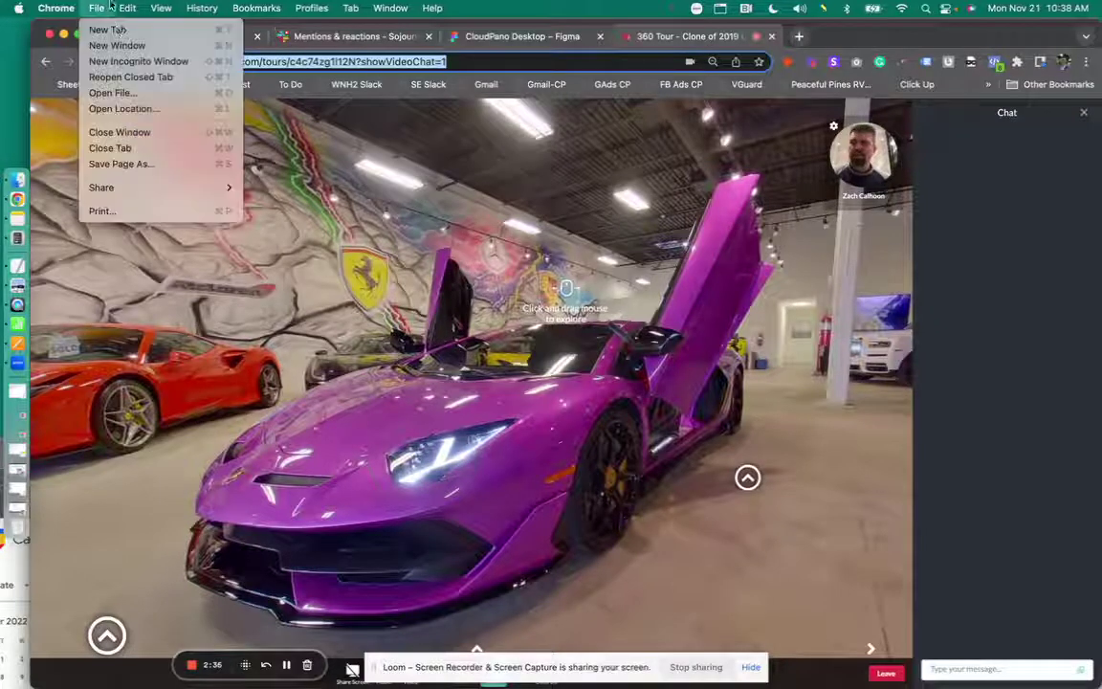
- Load the tour link in a new incognito window, enter a guest name, and choose Book an Appointment
{"action": "left_click", "coordinate": [138, 61]}
{"action": "key", "text": "super+v"}
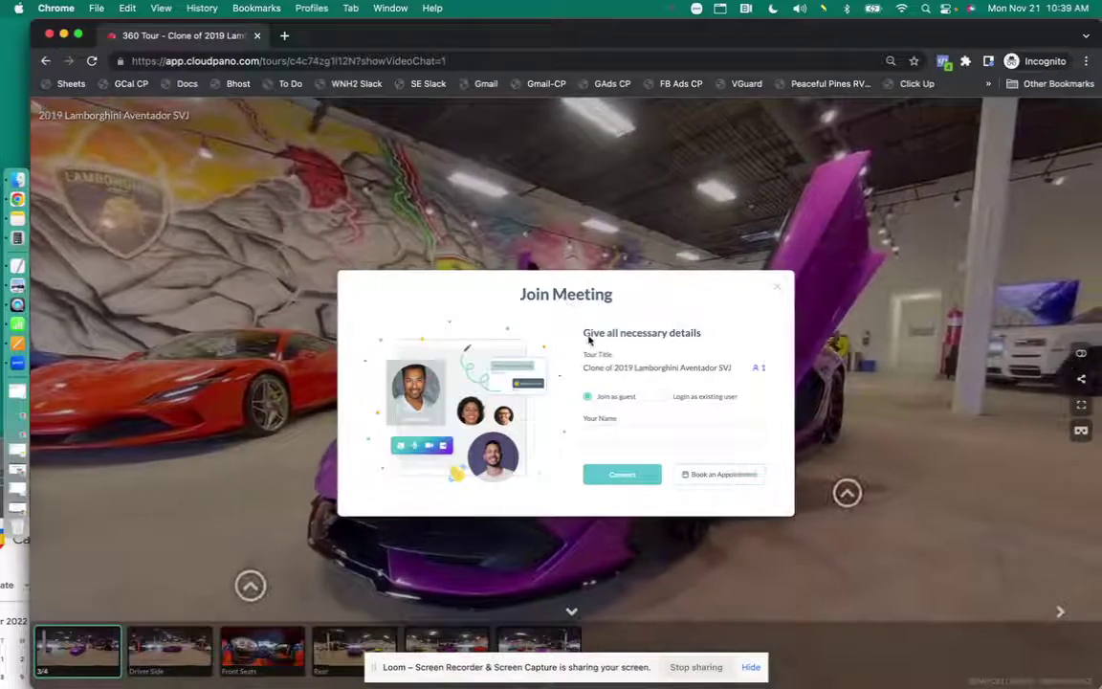
{"action": "left_click_drag", "start_coordinate": [589, 339], "coordinate": [708, 340]}
{"action": "left_click_drag", "start_coordinate": [582, 367], "coordinate": [758, 370]}
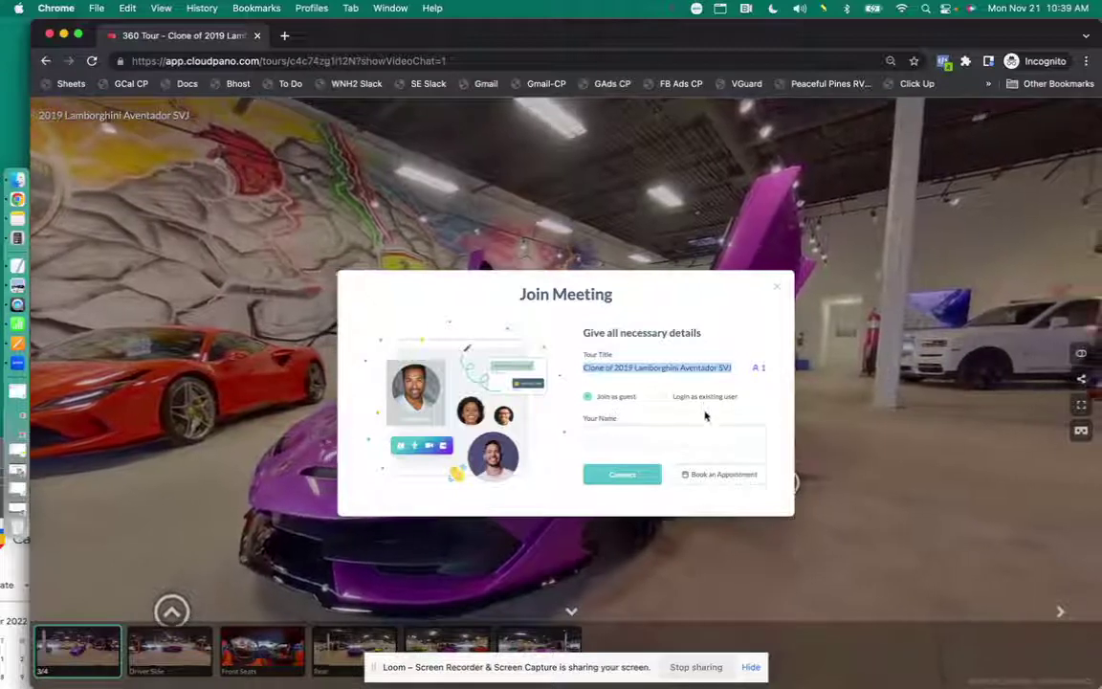
{"action": "left_click", "coordinate": [689, 435]}
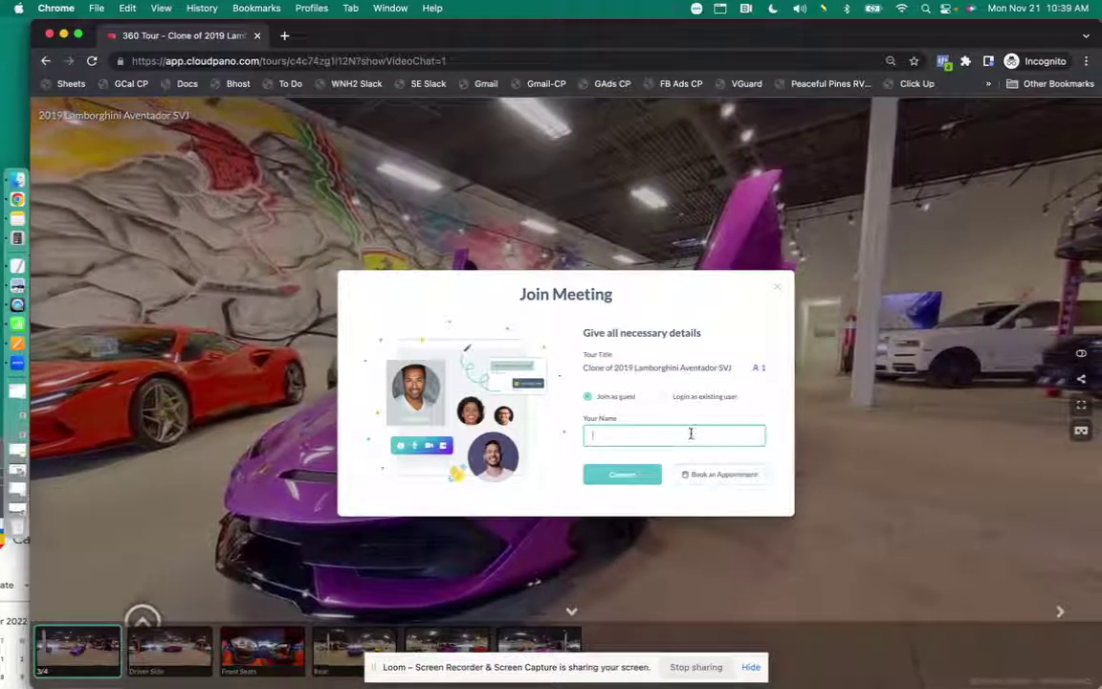
{"action": "type", "text": "name"}
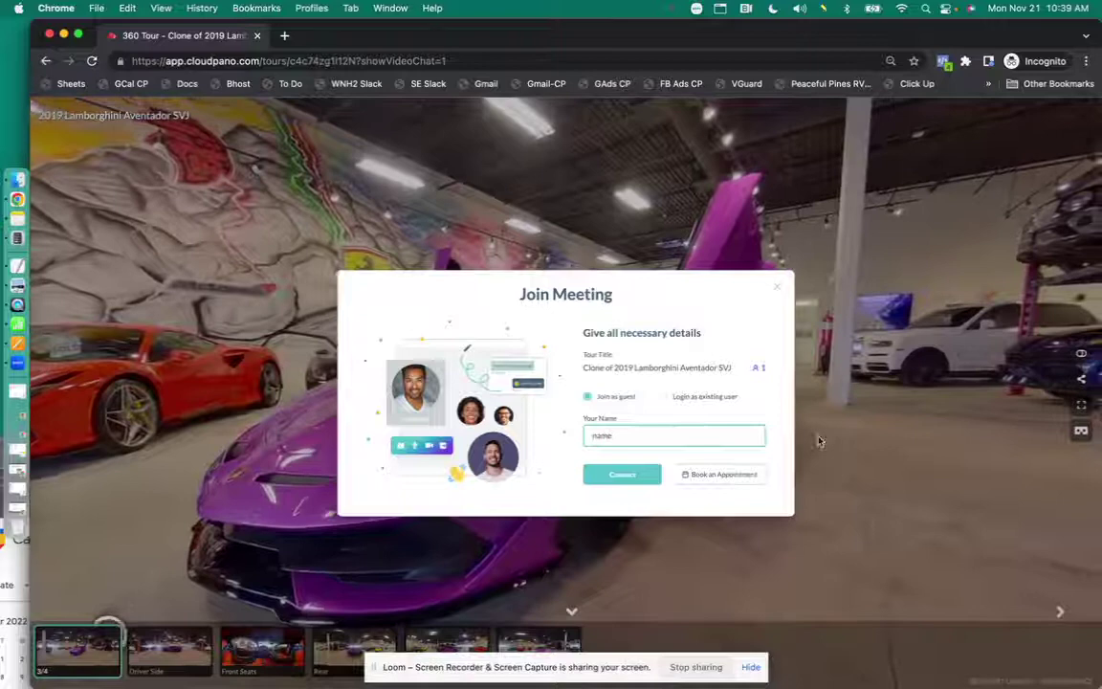
{"action": "left_click", "coordinate": [705, 475]}
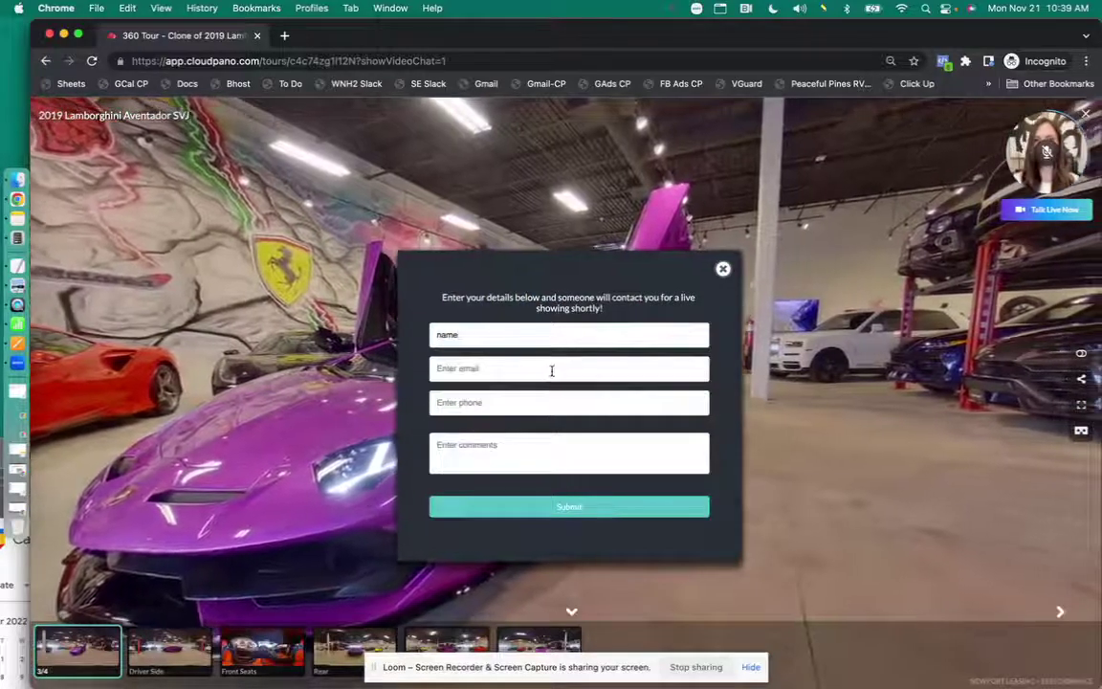
- Fill in the guest's e-mail and phone number and submit the appointment request
{"action": "left_click", "coordinate": [552, 370]}
{"action": "left_click", "coordinate": [462, 401]}
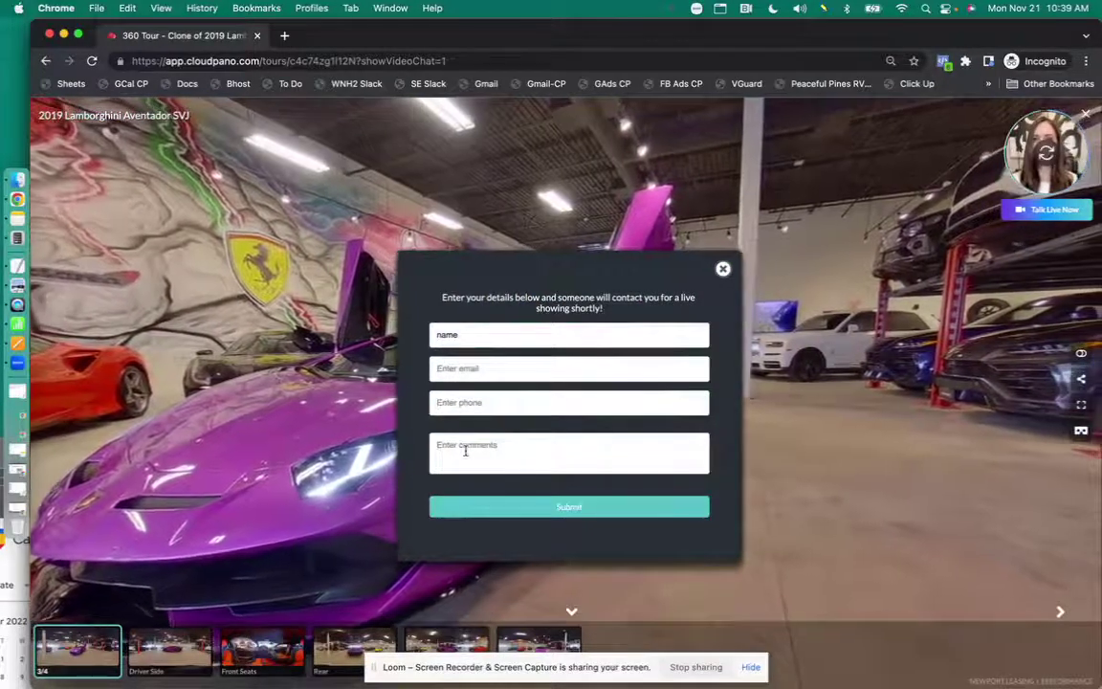
{"action": "left_click", "coordinate": [560, 498]}
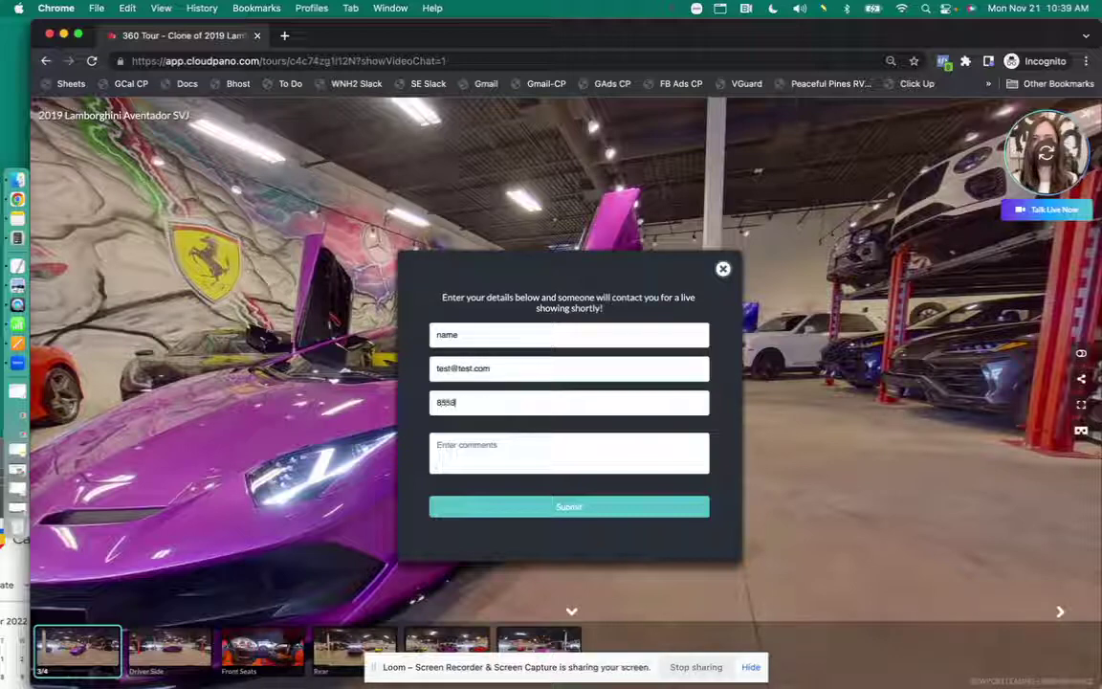
{"action": "type", "text": "5555555"}
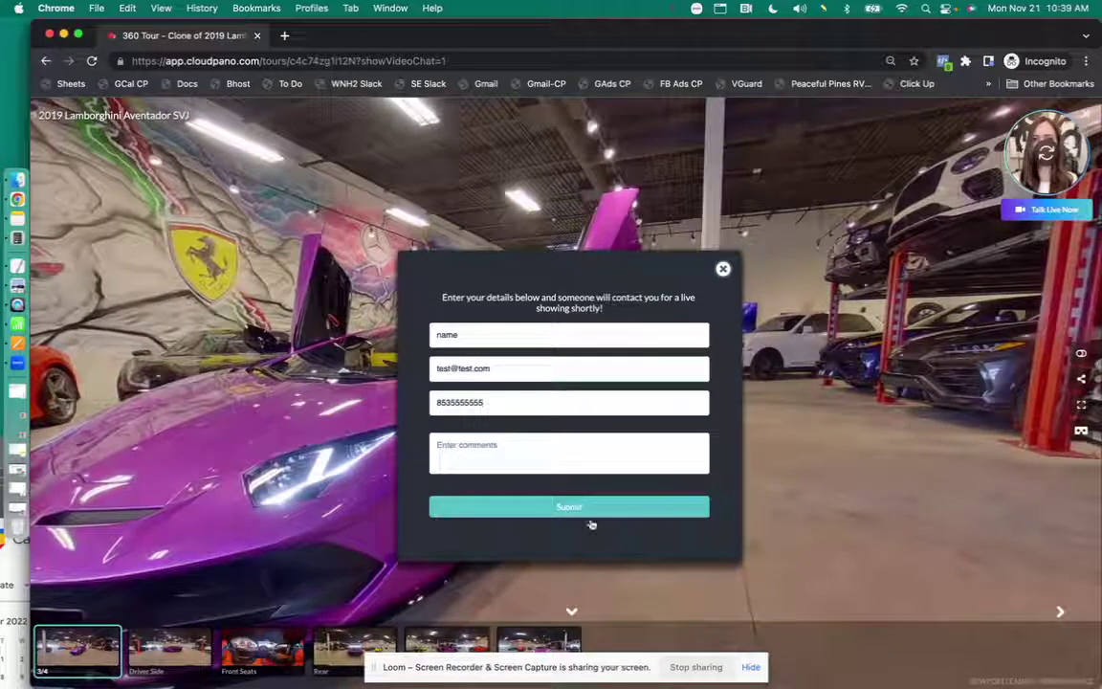
{"action": "left_click", "coordinate": [609, 513]}
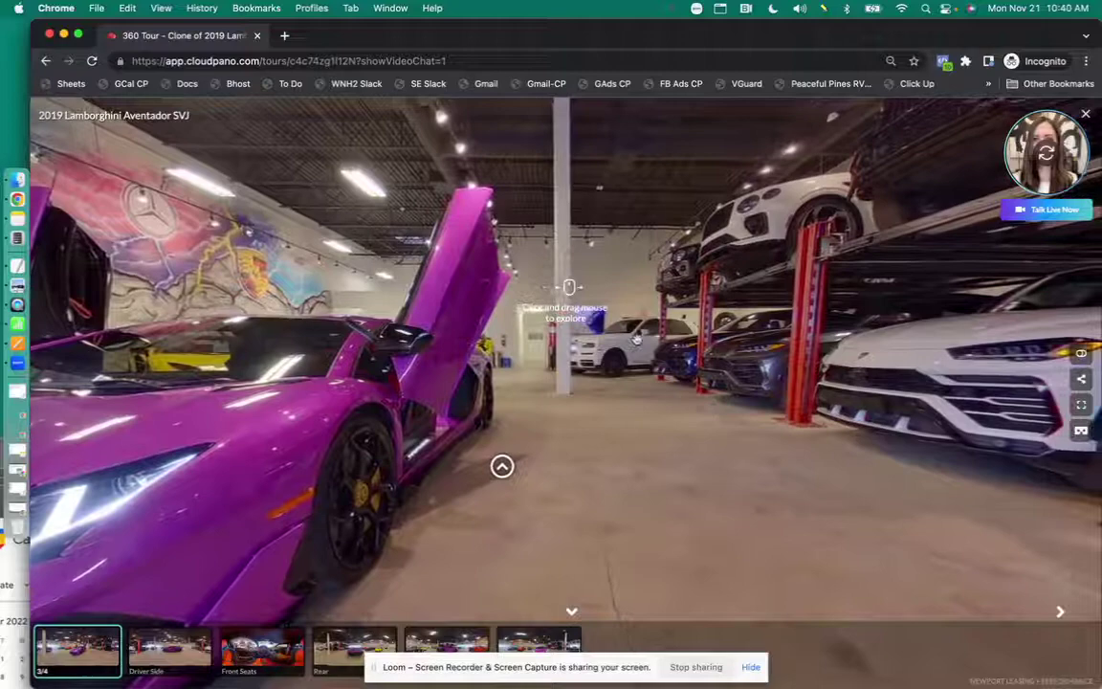
{"action": "left_click_drag", "start_coordinate": [460, 424], "coordinate": [586, 389]}
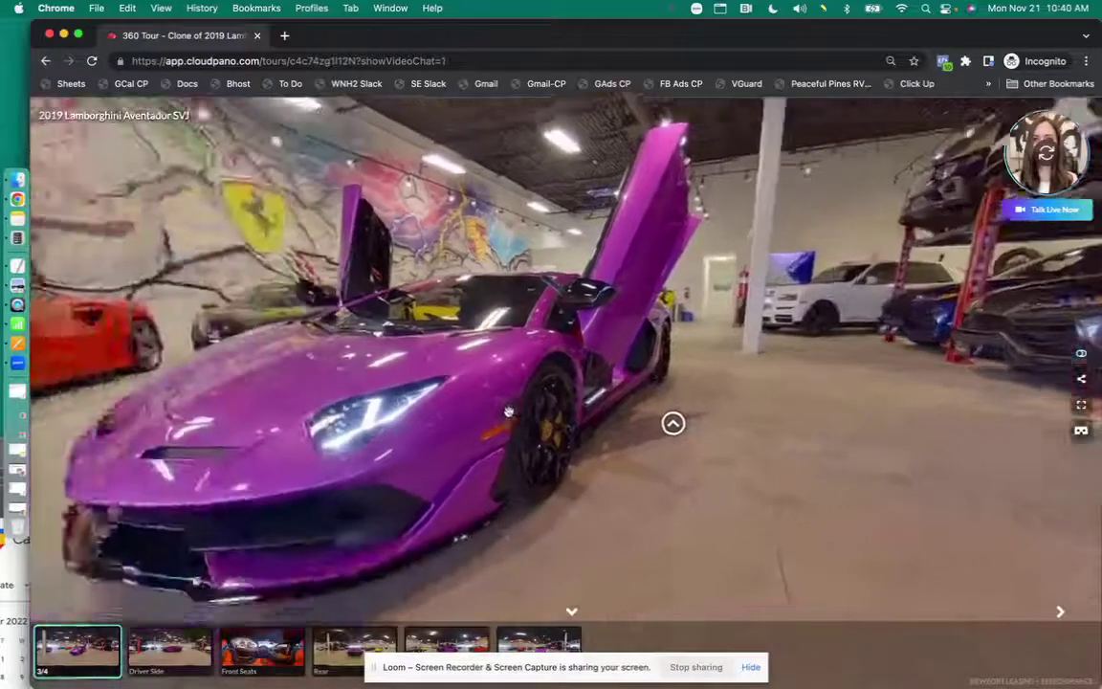